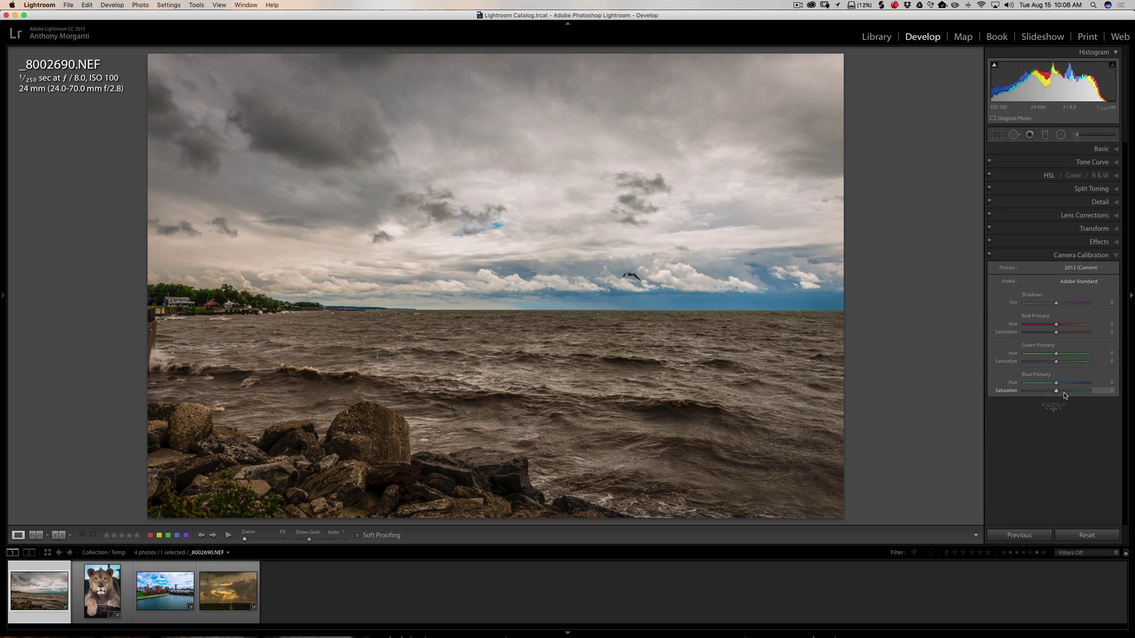
Lower Blue Primary saturation to -30 on _DSF7339.RAF, then return to the stormy lake _8002690.NEF.
click(164, 599)
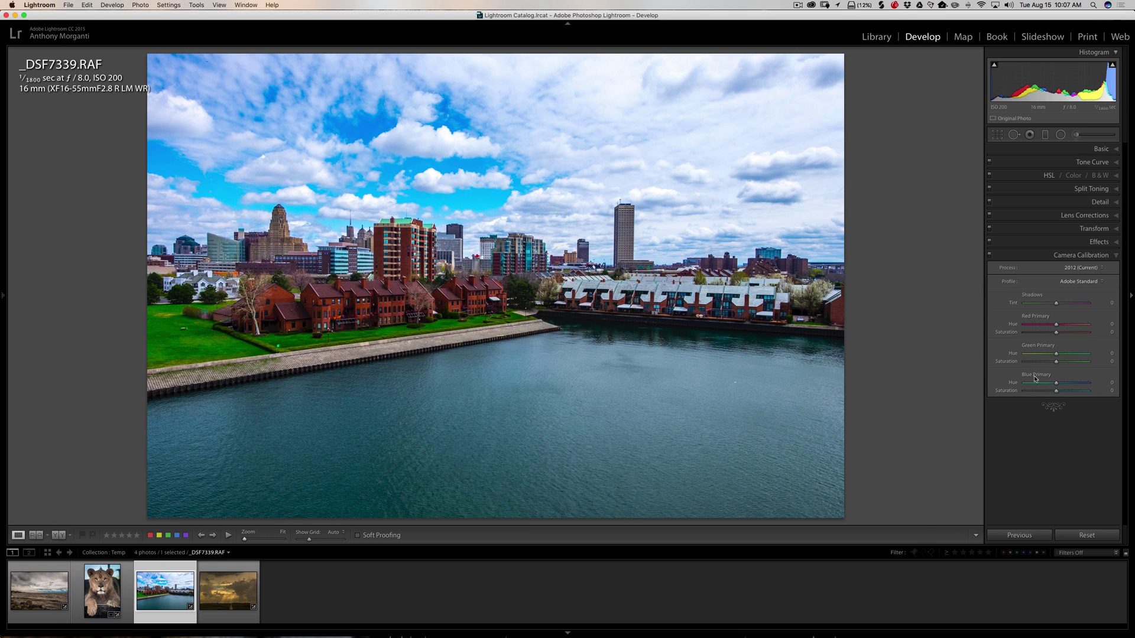
drag(1058, 393, 1047, 393)
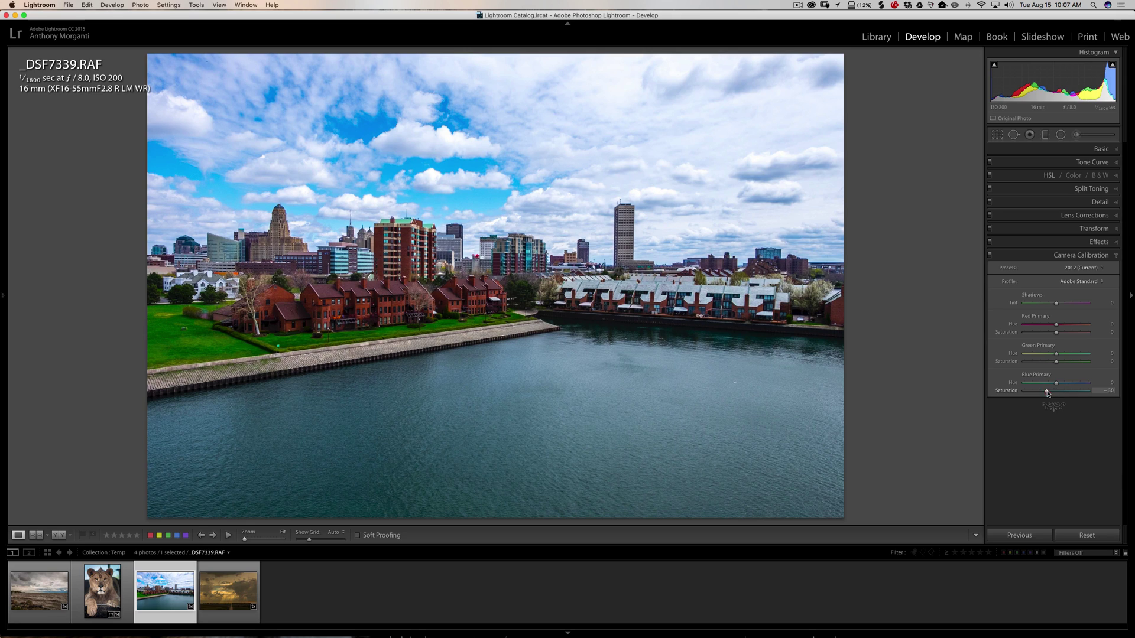
click(36, 597)
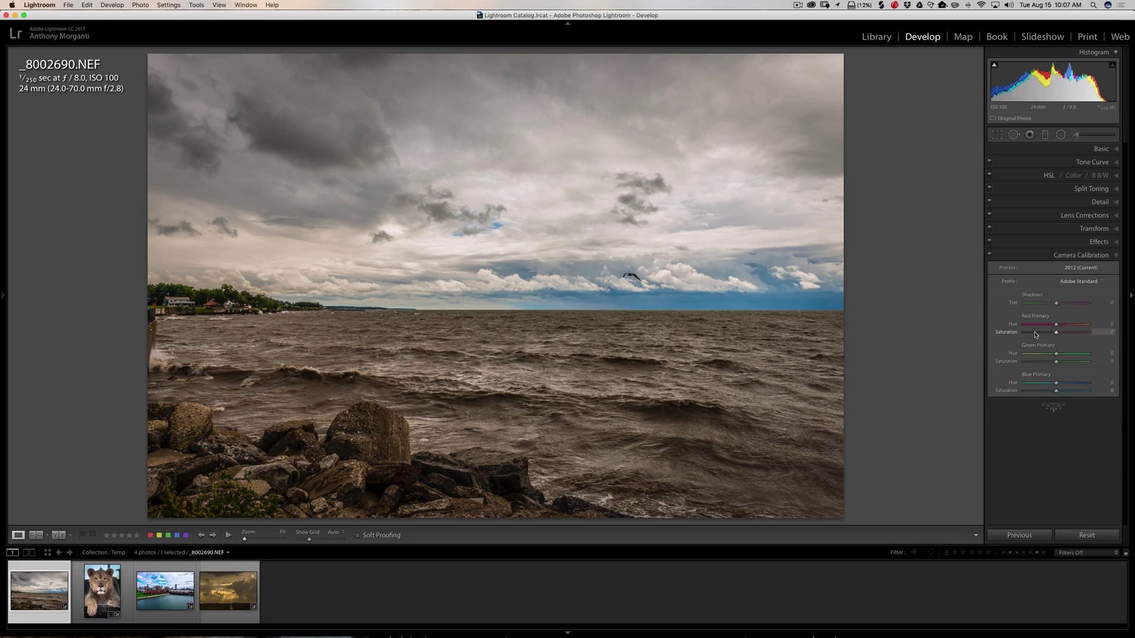
click(1115, 177)
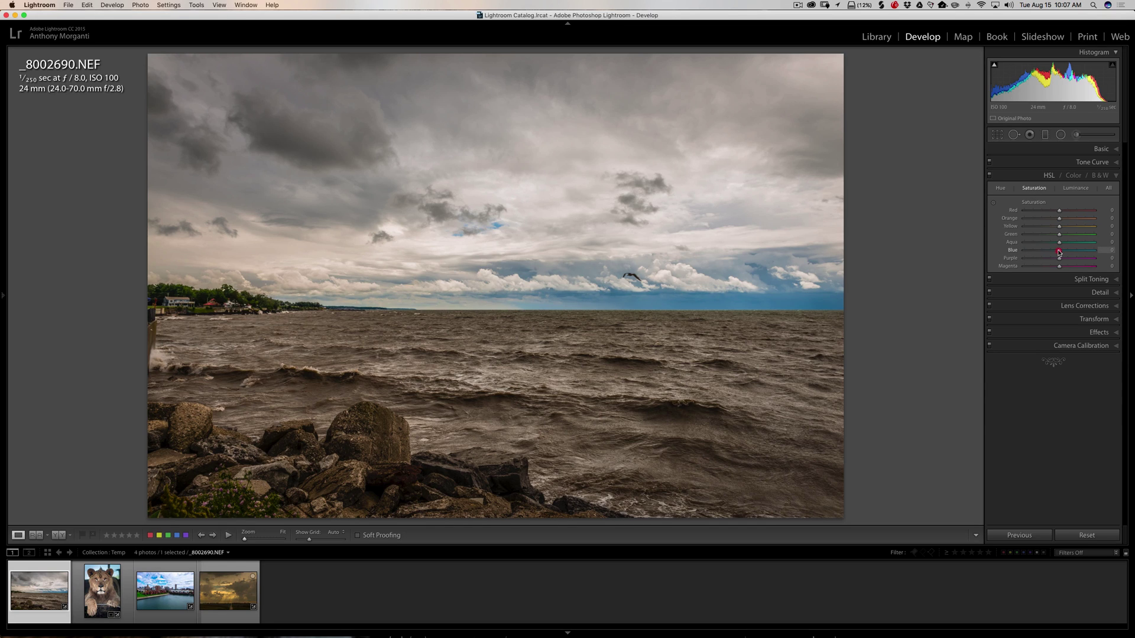
drag(1059, 251, 1089, 252)
click(1081, 346)
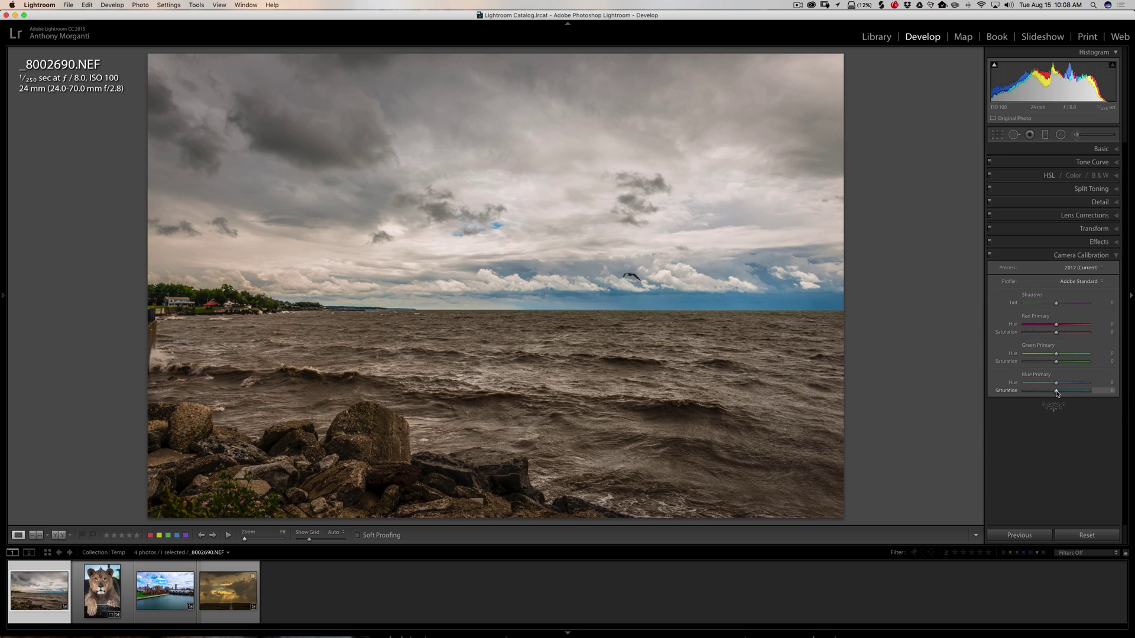
mouse_move(1056, 394)
mouse_down()
mouse_move(1107, 392)
mouse_move(1011, 393)
mouse_move(1056, 394)
mouse_up()
double_click(1011, 392)
drag(1056, 392, 1090, 392)
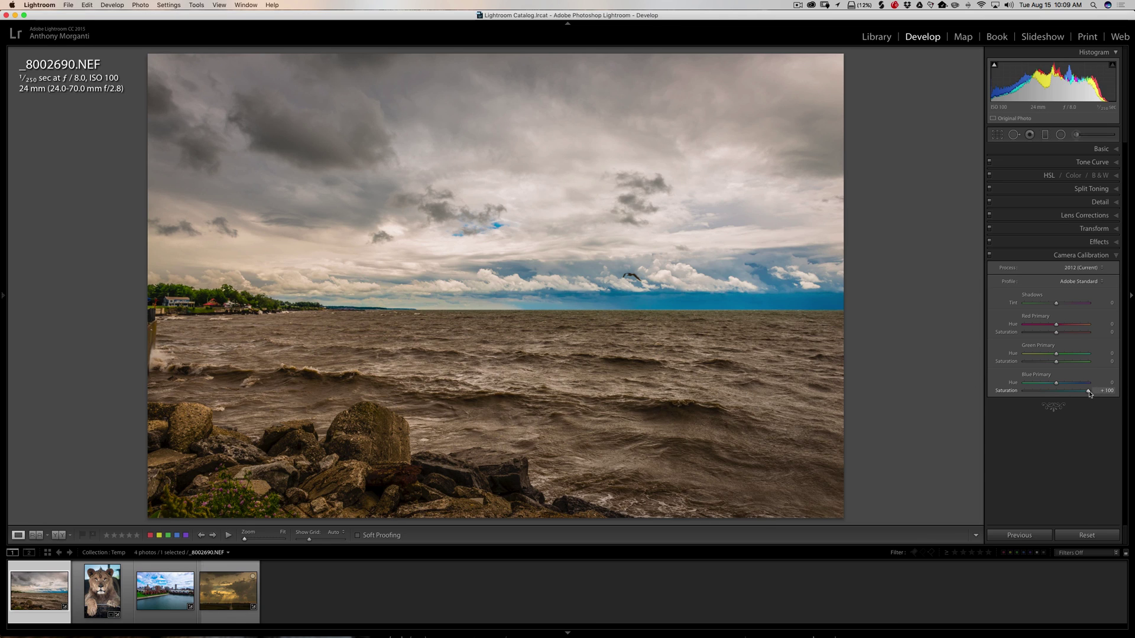
drag(1088, 392, 1081, 392)
double_click(1006, 390)
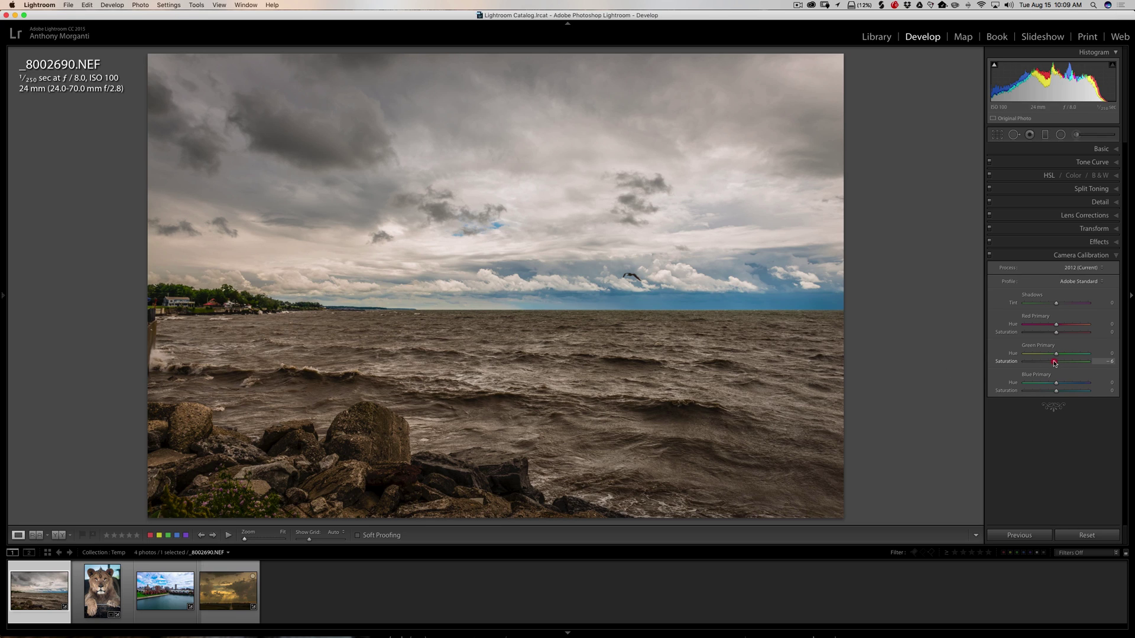
drag(1056, 362, 1023, 363)
double_click(1007, 362)
mouse_move(1056, 353)
mouse_down()
mouse_move(1067, 355)
mouse_move(1045, 356)
mouse_move(1064, 354)
mouse_up()
double_click(1009, 355)
Preview Shadows Tint at +48 and then -28, resetting it to 0 after each.
drag(1056, 304, 1071, 304)
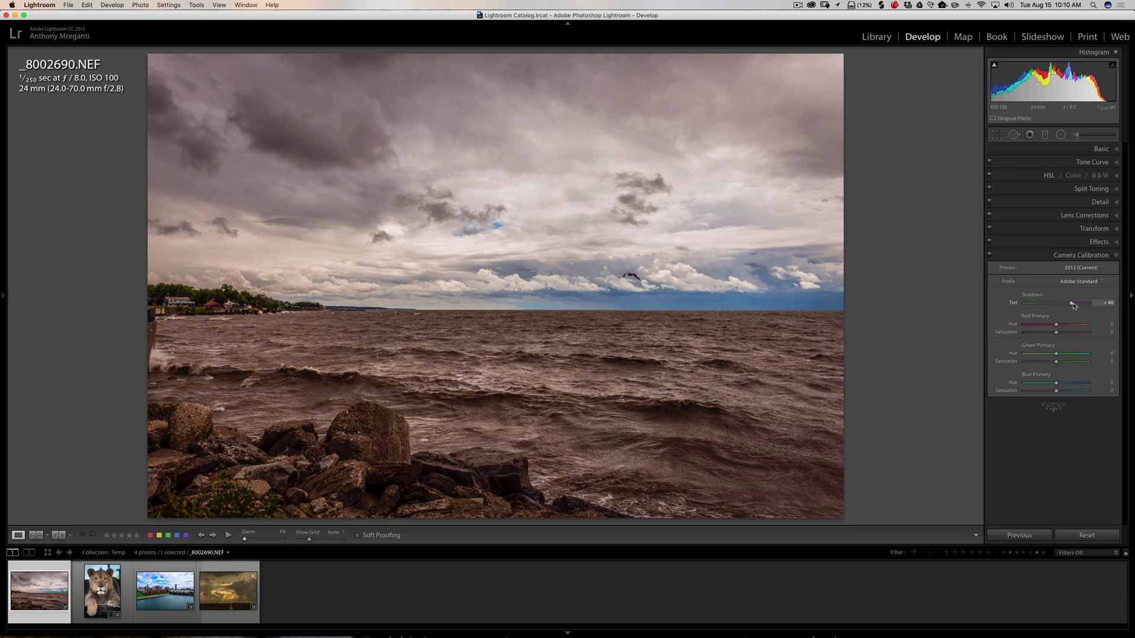
double_click(1013, 302)
drag(1056, 304, 1045, 304)
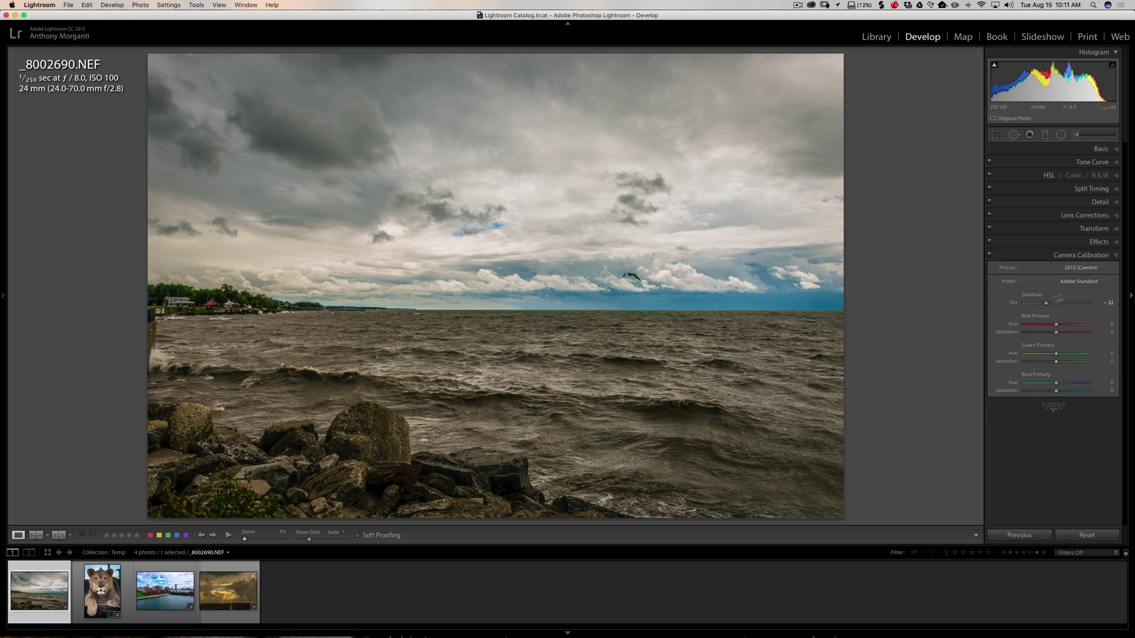
double_click(1013, 303)
Change the lake photo _8002690.NEF's profile from Adobe Standard to Camera Landscape.
click(1089, 283)
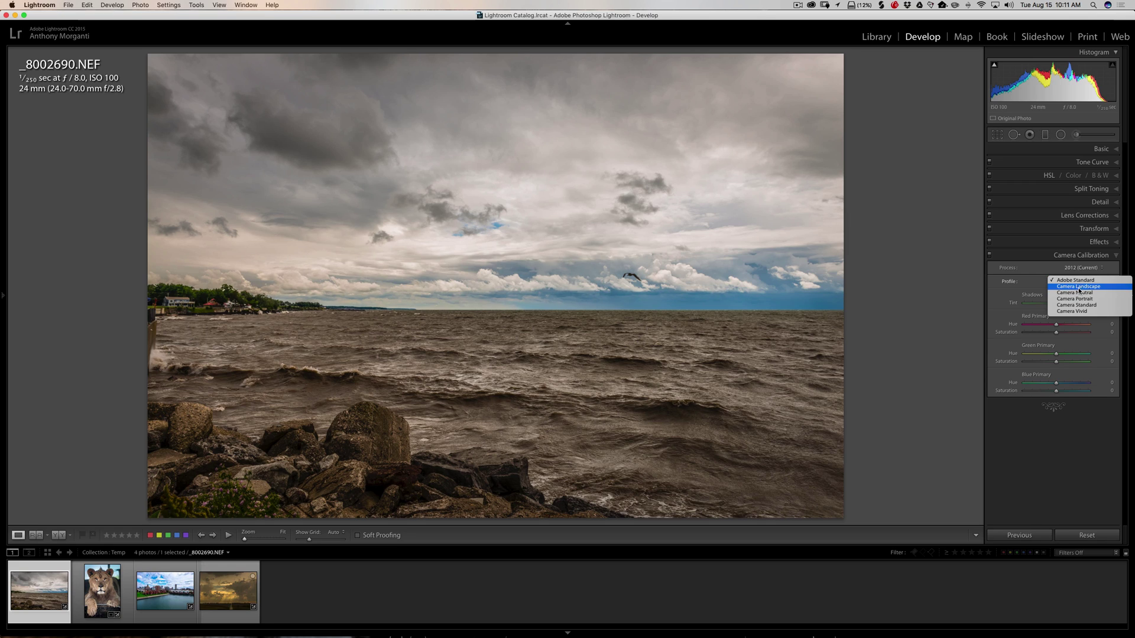
click(1083, 289)
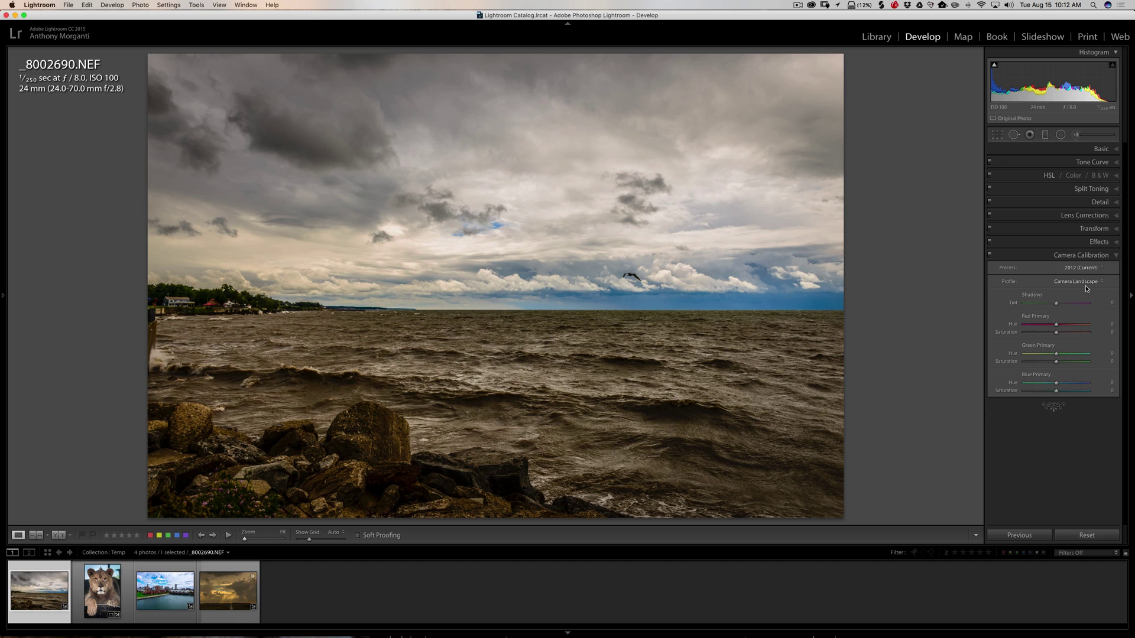
Preview the Camera Neutral and Camera Portrait profiles, then revert to Adobe Standard.
click(1085, 285)
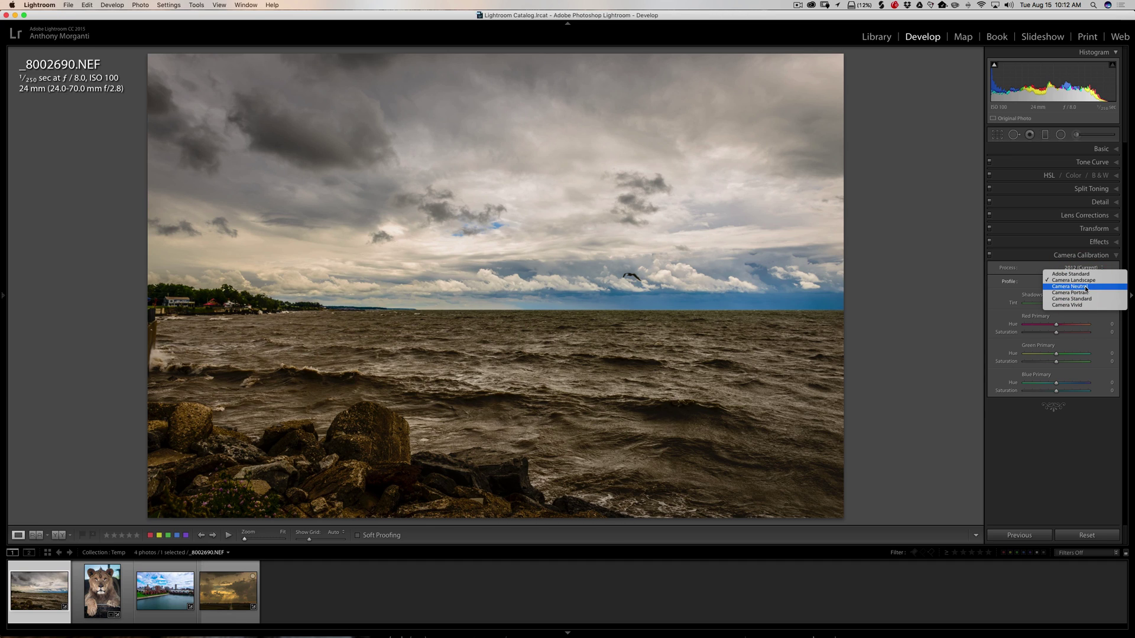
click(1086, 287)
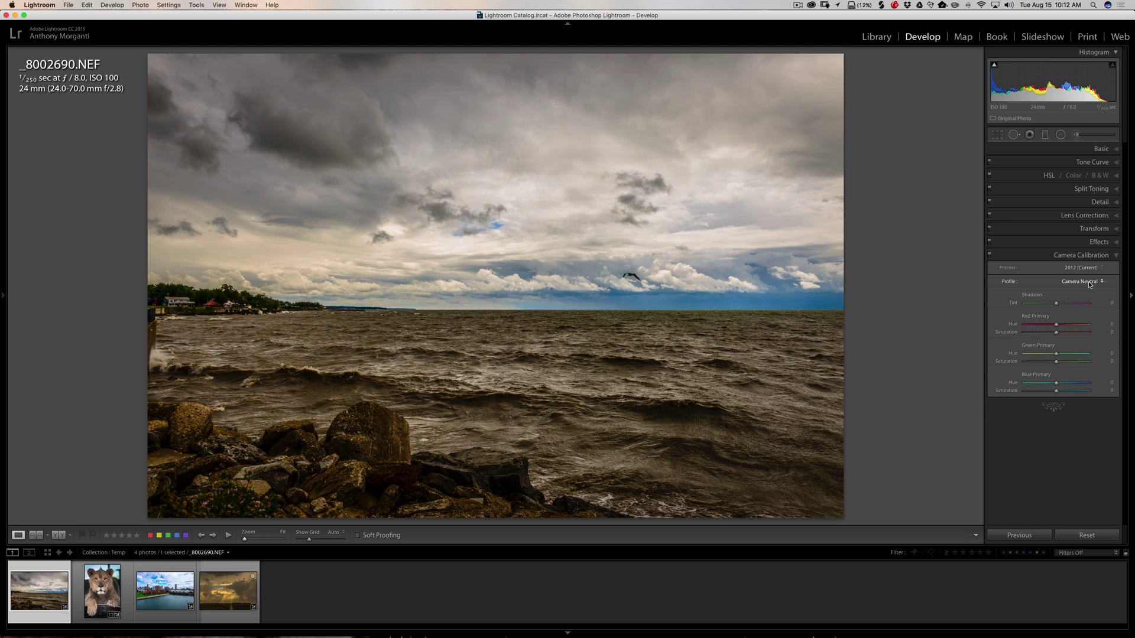
click(1089, 284)
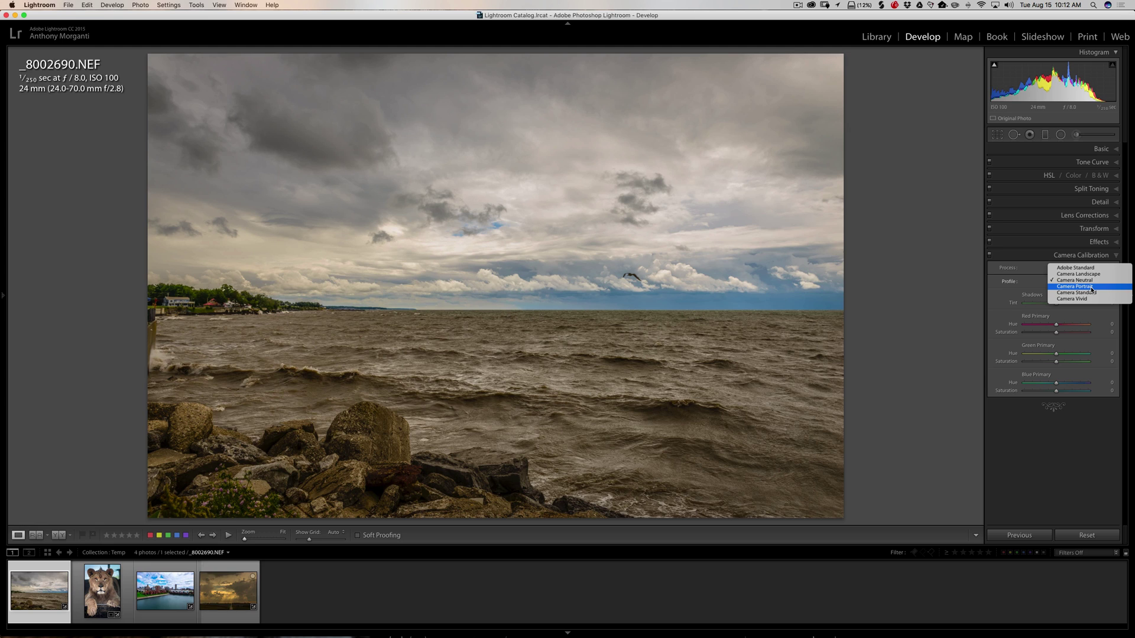
click(1091, 288)
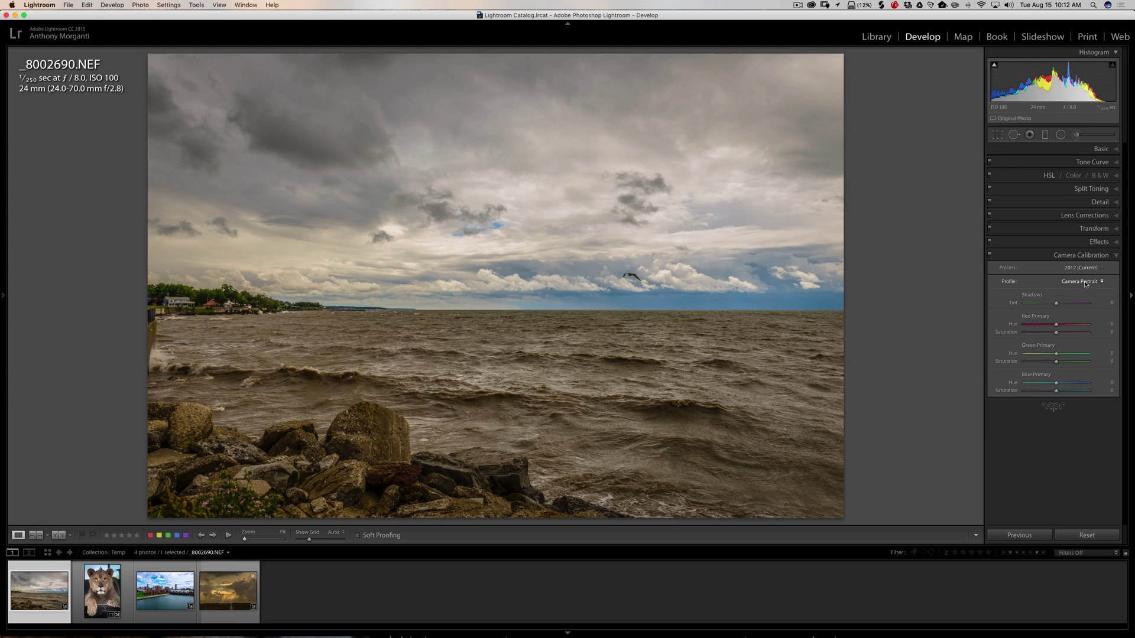
click(1084, 281)
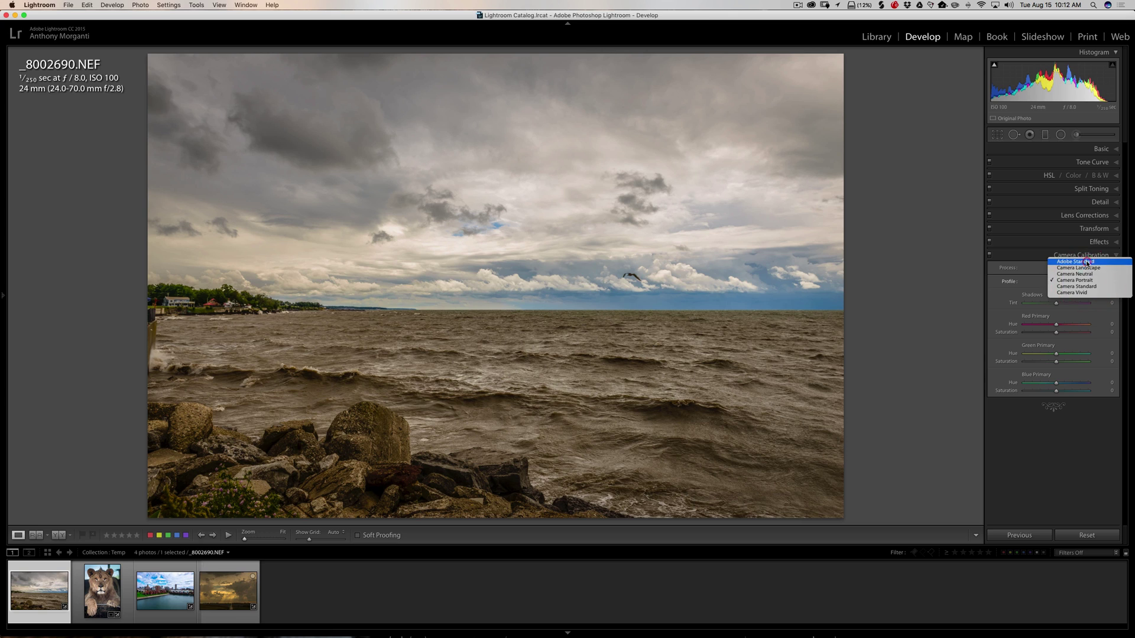
click(1075, 261)
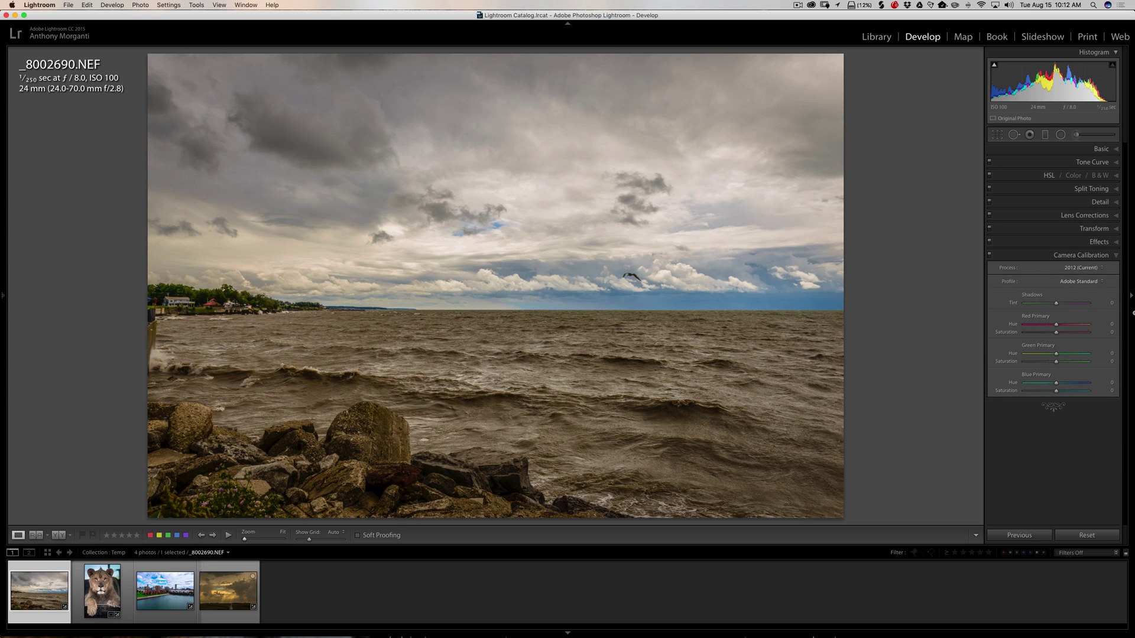
Review the profile list twice keeping Adobe Standard, then open the lion photo _DSC2956.NEF.
click(1068, 282)
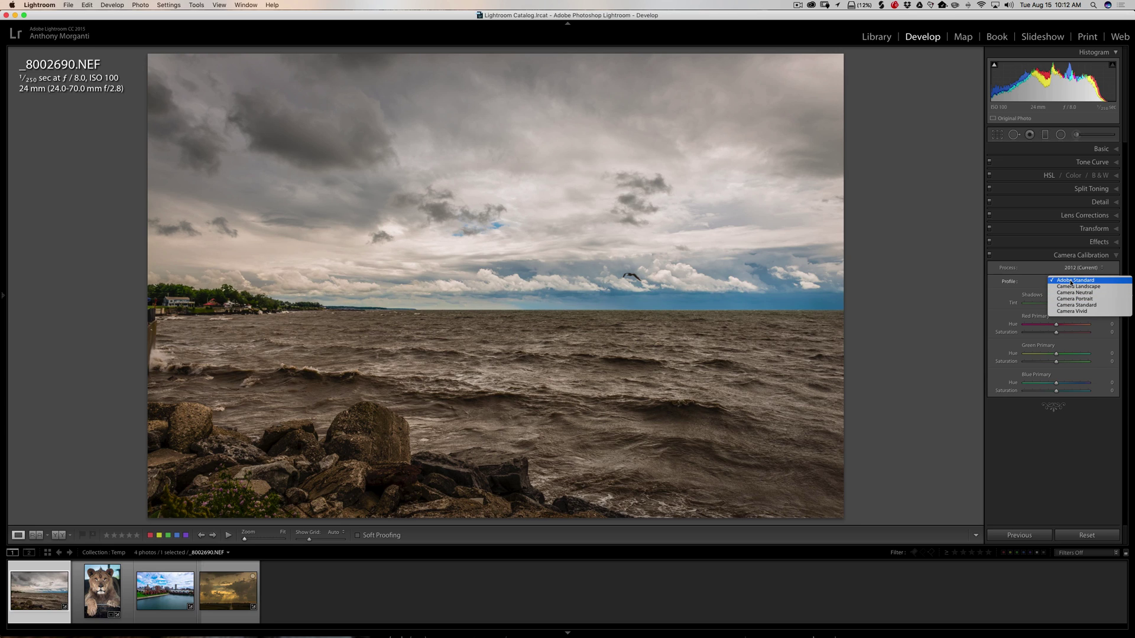
click(1029, 282)
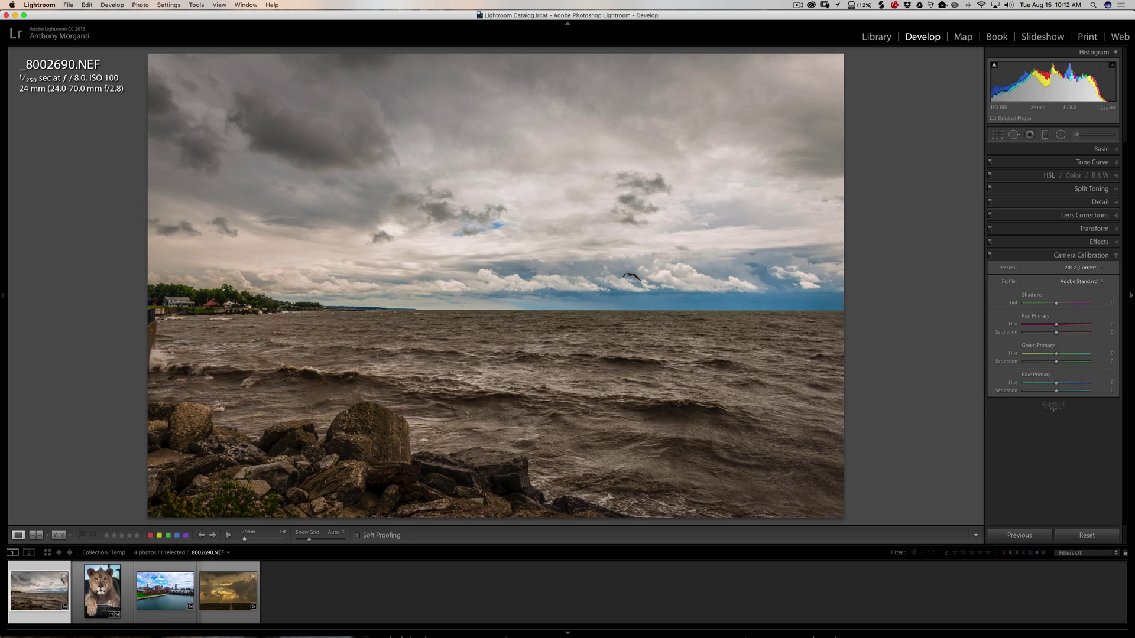
click(1069, 286)
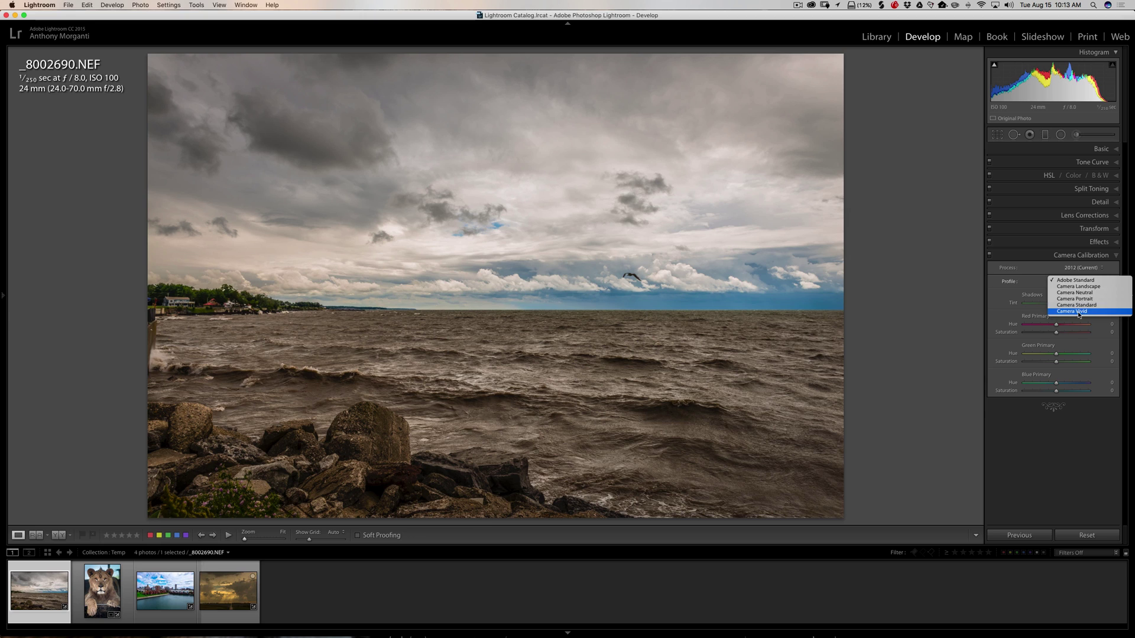
click(1026, 282)
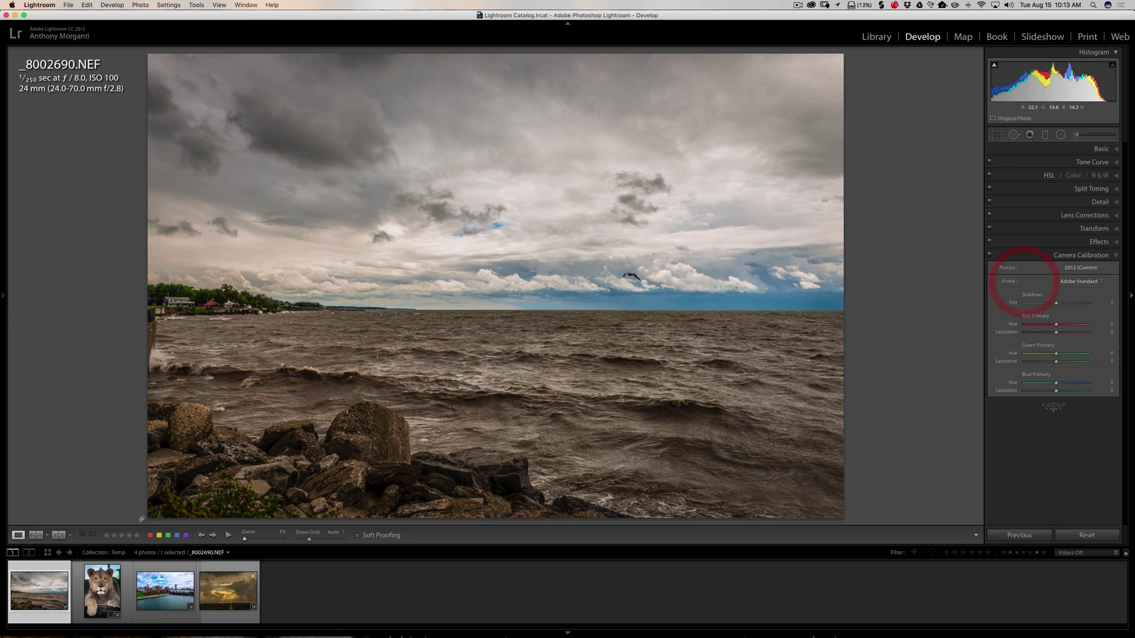
click(96, 581)
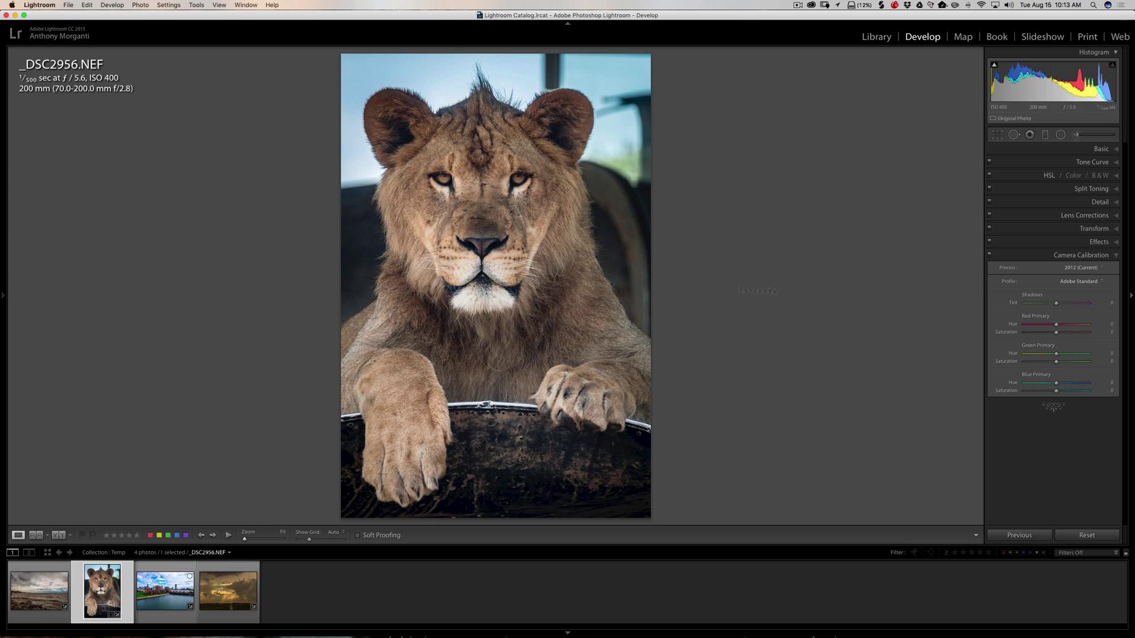
click(1078, 282)
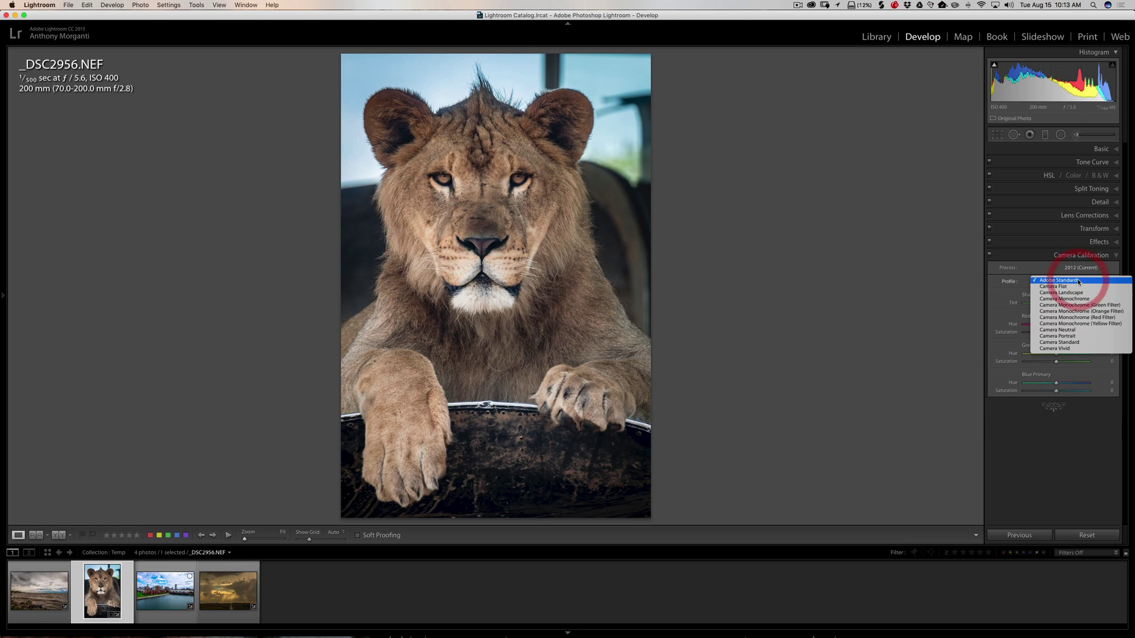
click(1065, 312)
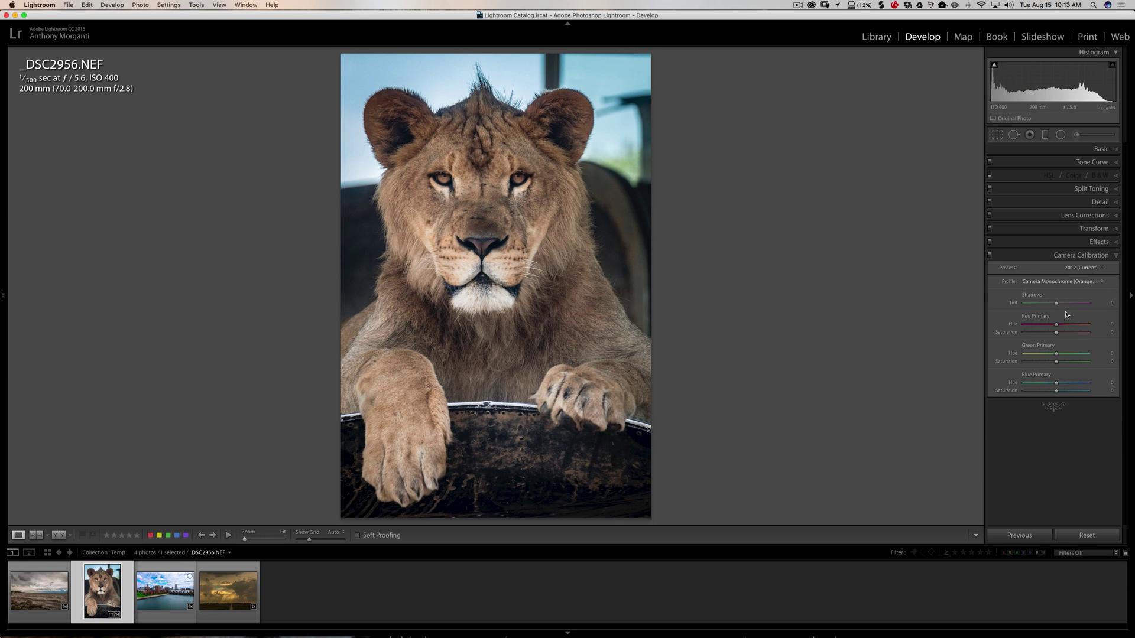
click(1072, 288)
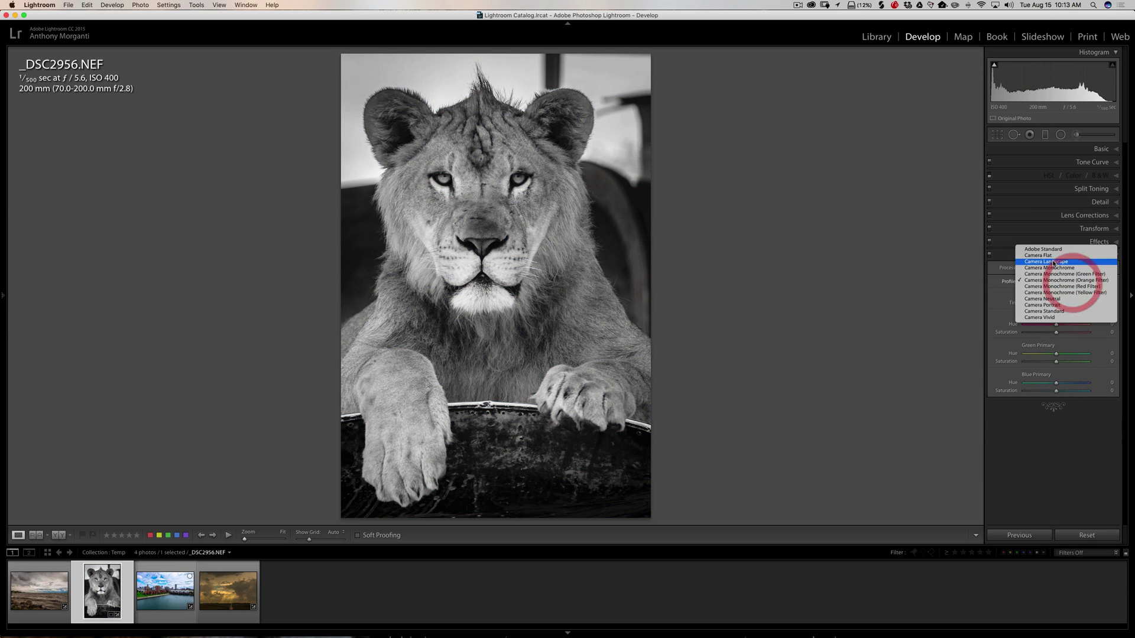
click(1049, 252)
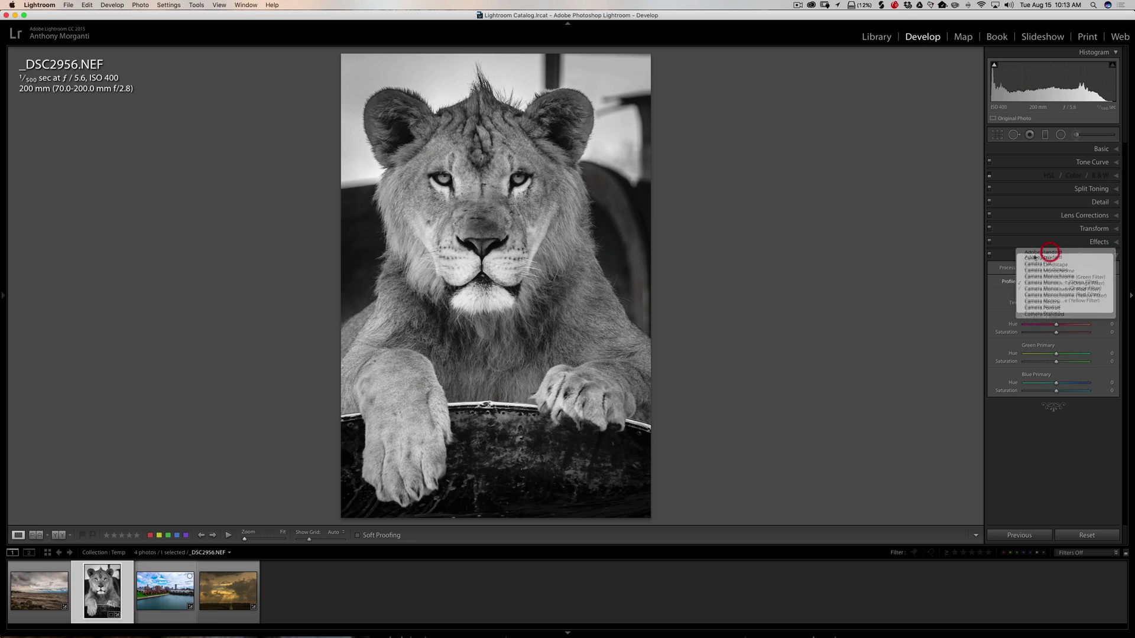
Check the city photo _DSF7339.RAF's profiles, keep Adobe Standard, and advance to sunset _H2A4397-3.cr2.
click(173, 590)
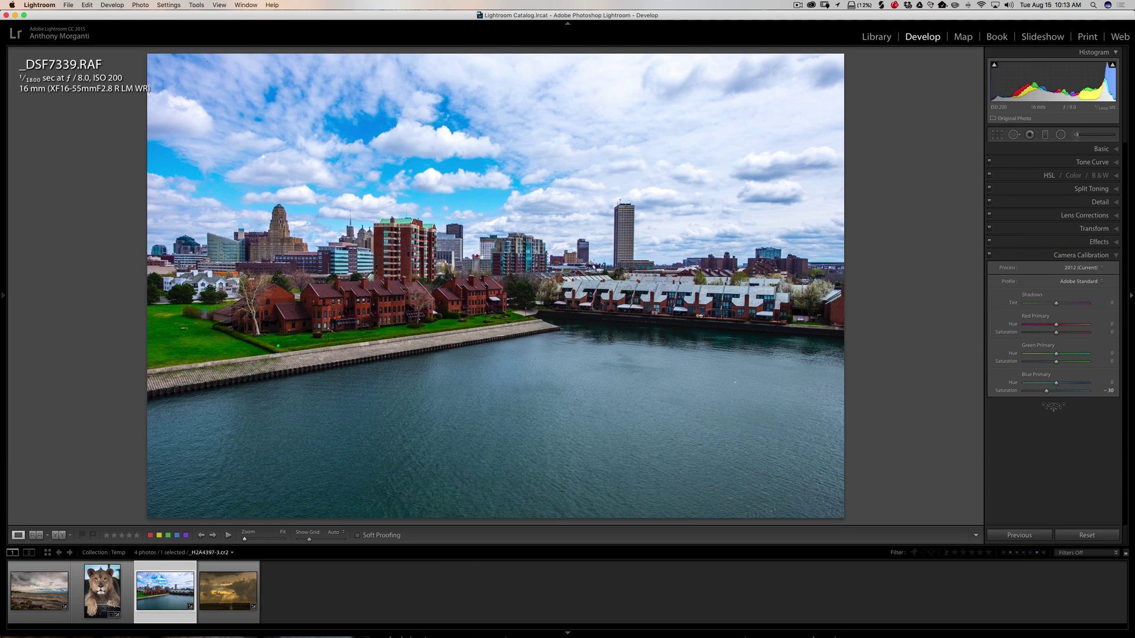
click(1073, 290)
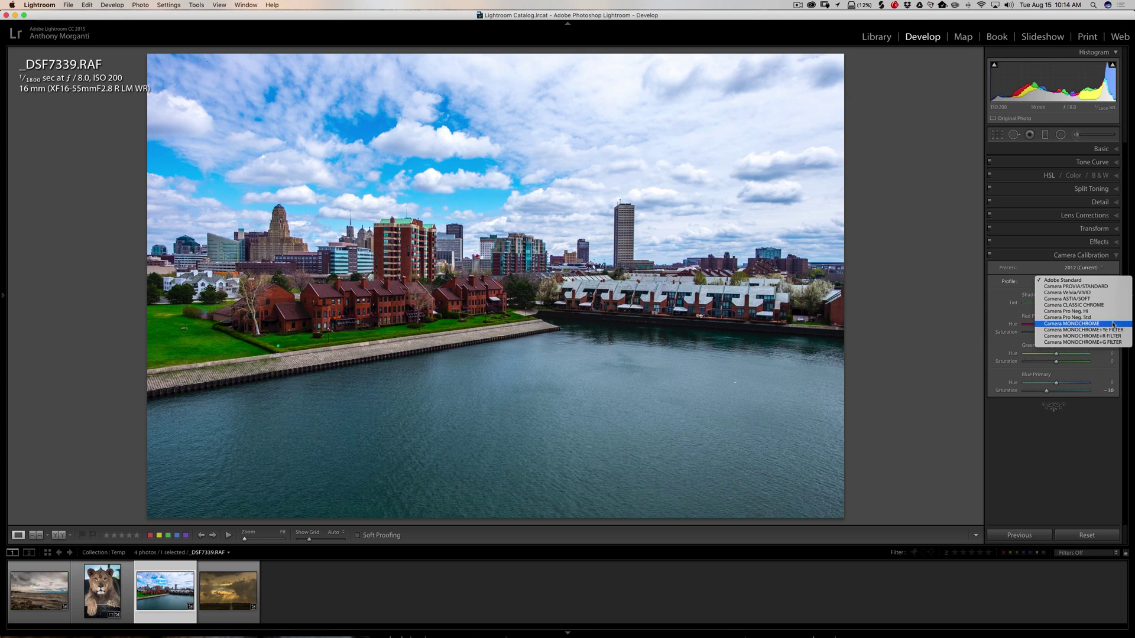
click(1023, 278)
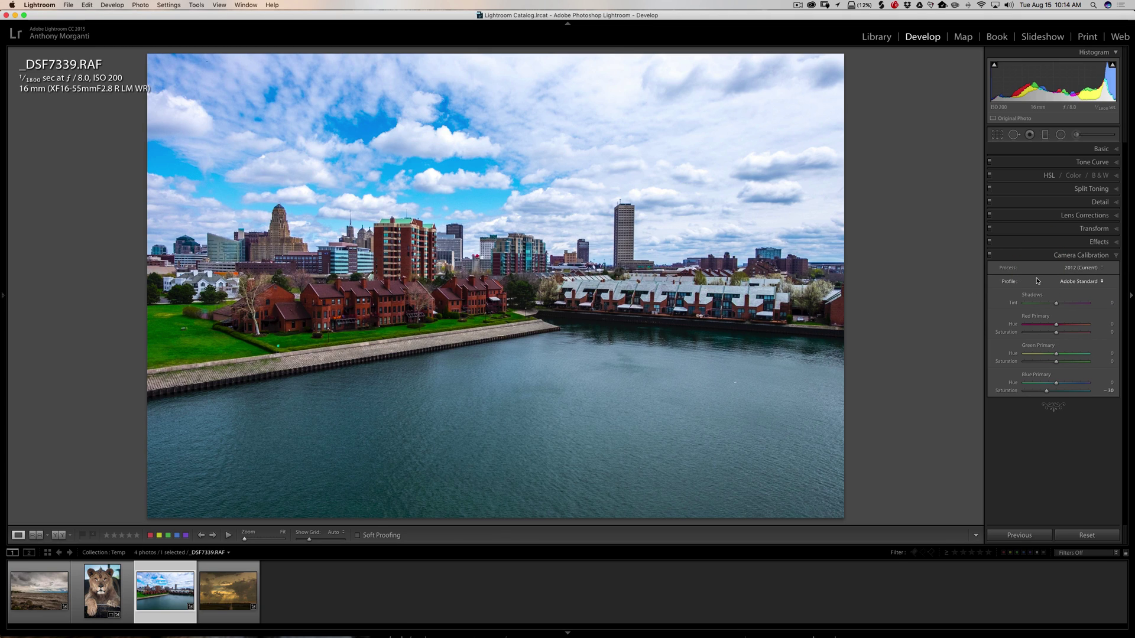
key(Right)
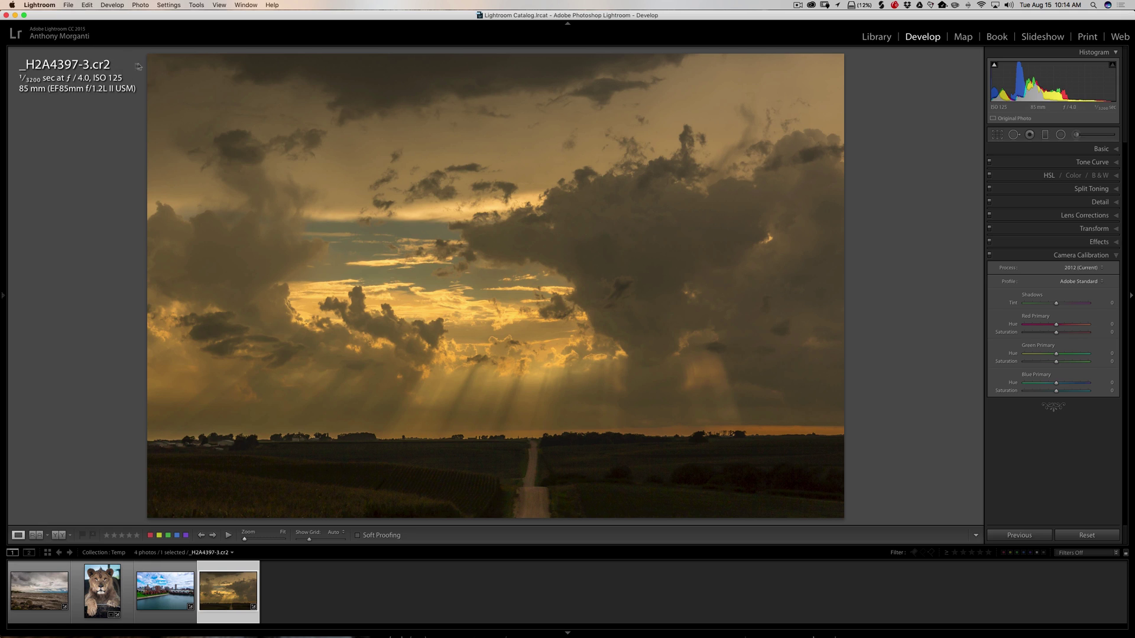
Trial Camera Landscape on the sunset, revert to Adobe Standard, then open lake photo _8002690.NEF.
click(1090, 283)
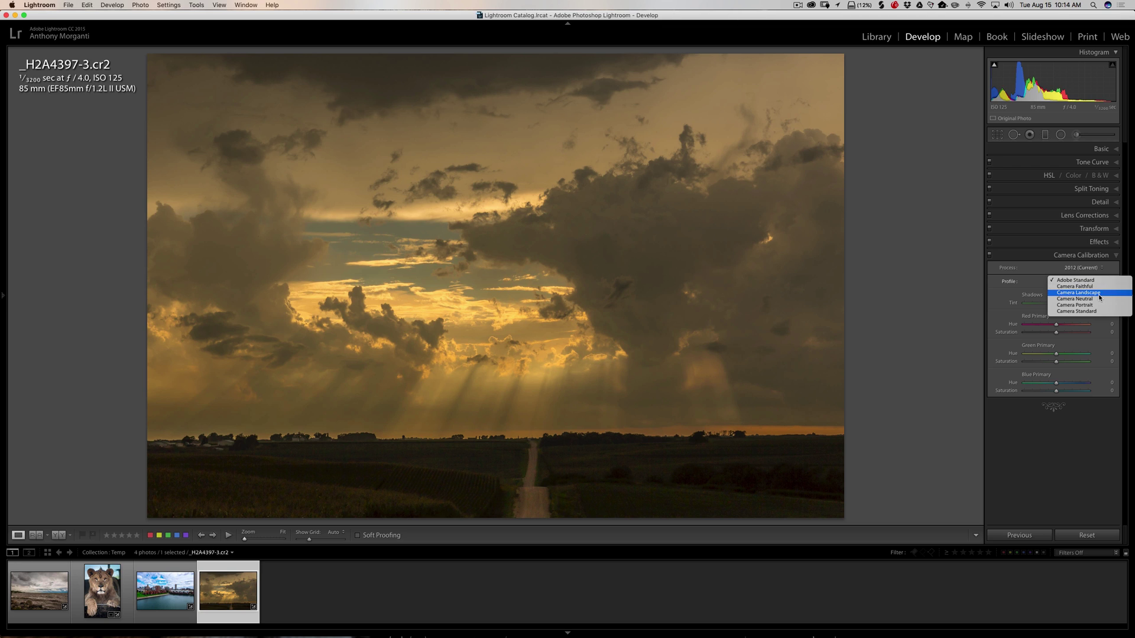
click(1101, 293)
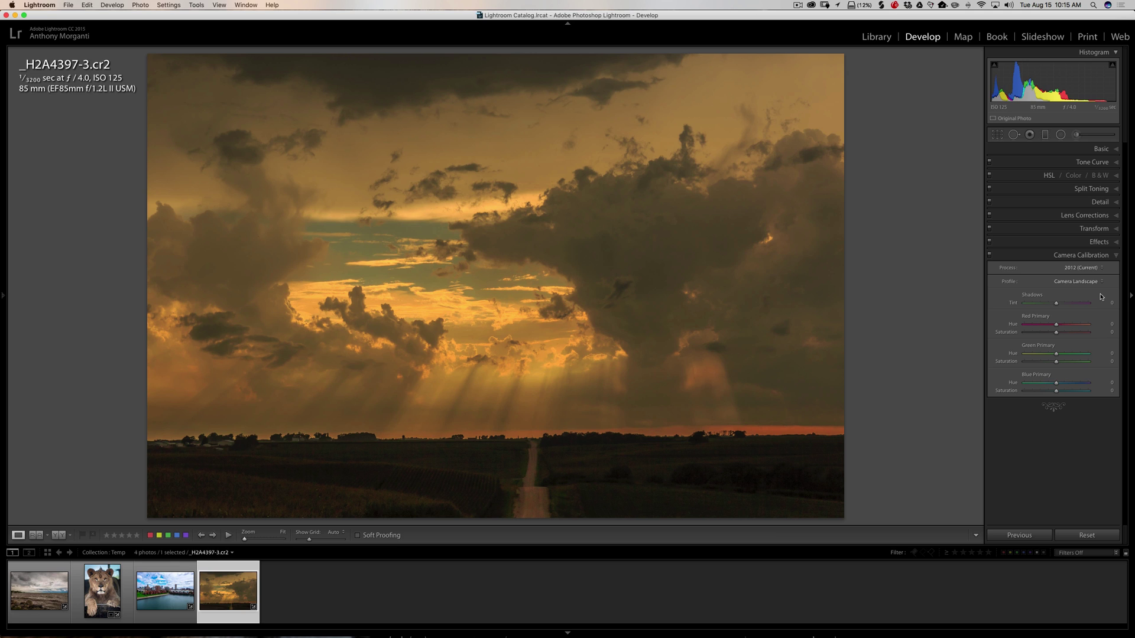
click(1091, 282)
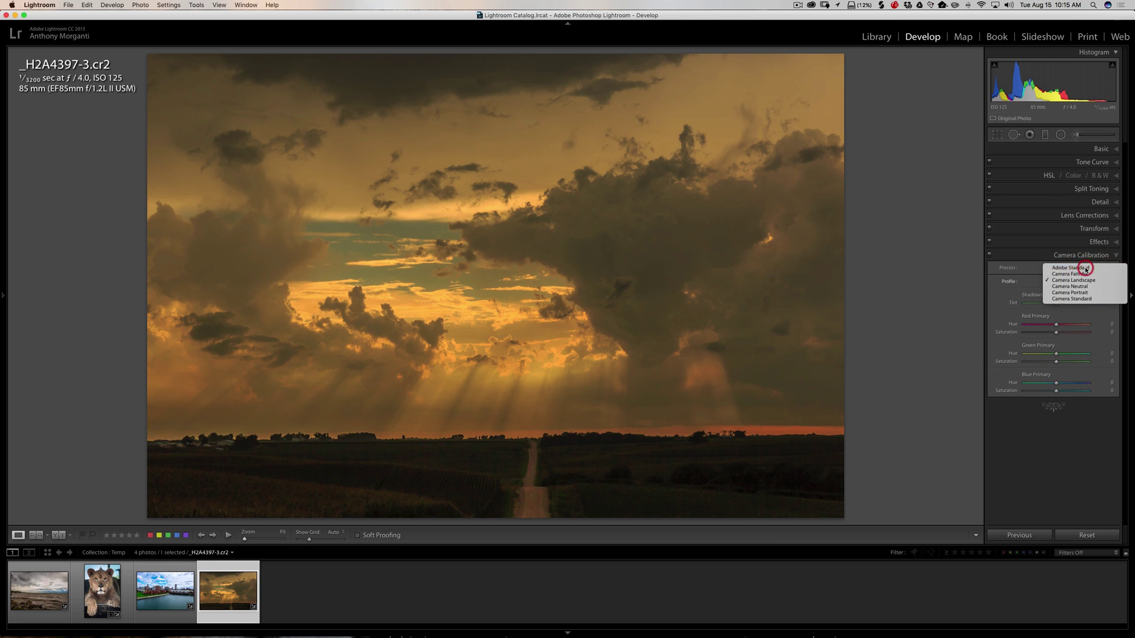
click(1086, 269)
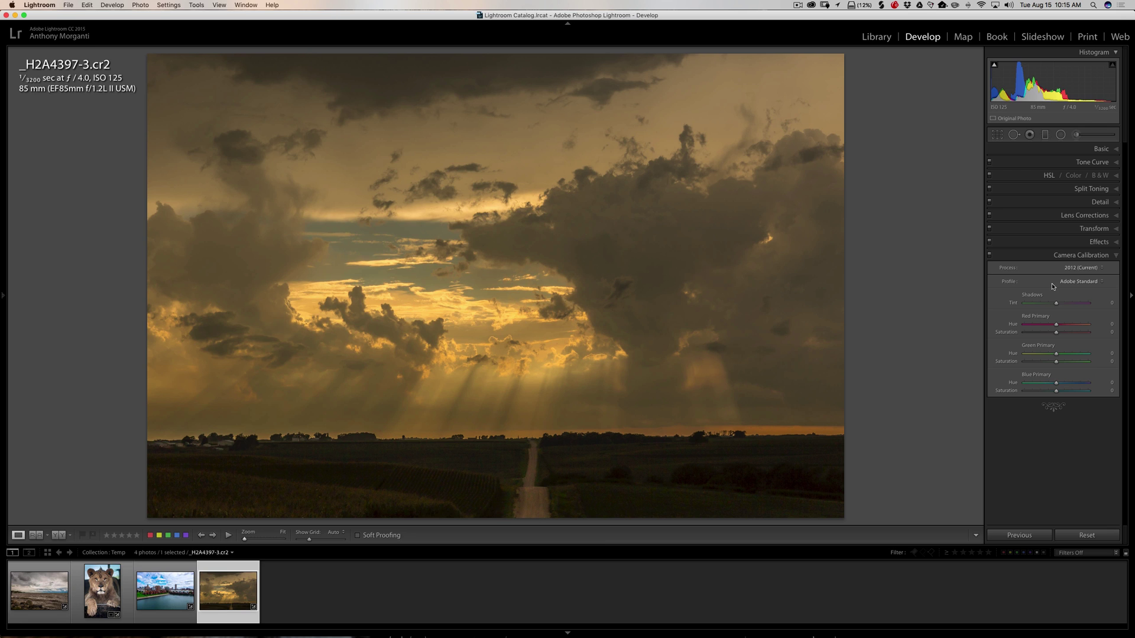
click(39, 591)
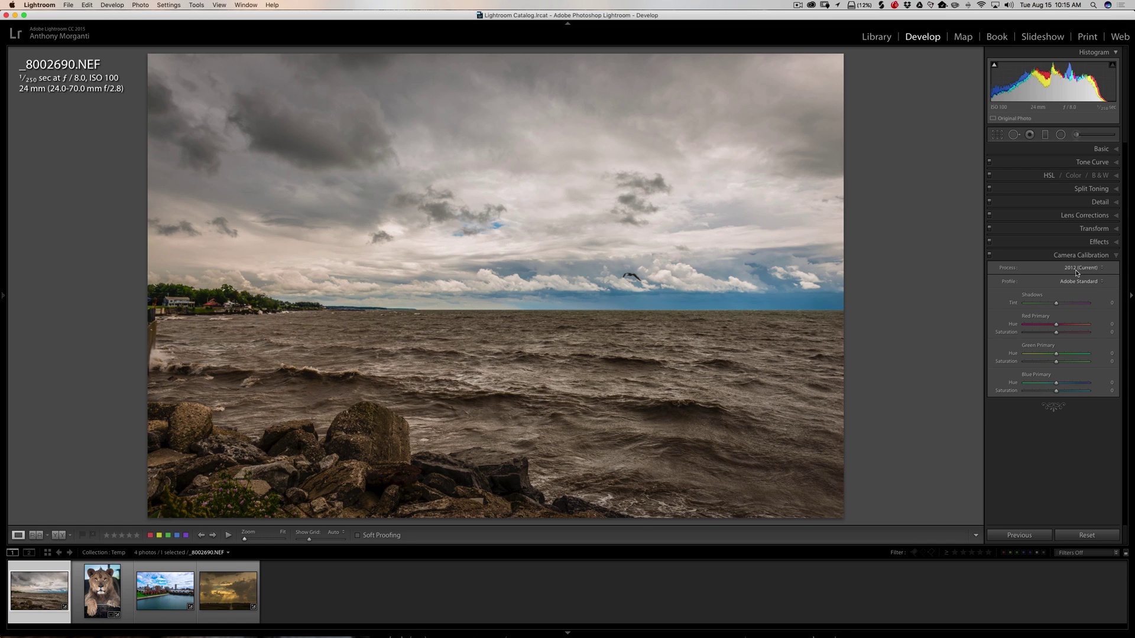
Review the lake photo's process versions, keep 2012 (Current), and expand the Basic panel.
click(1090, 269)
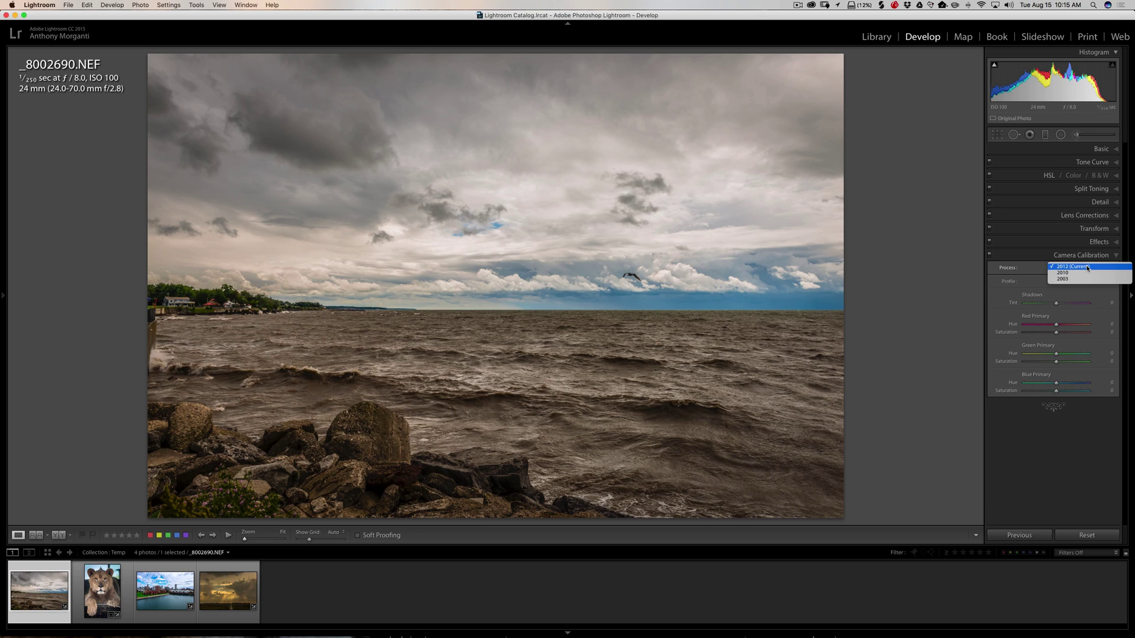
click(1033, 268)
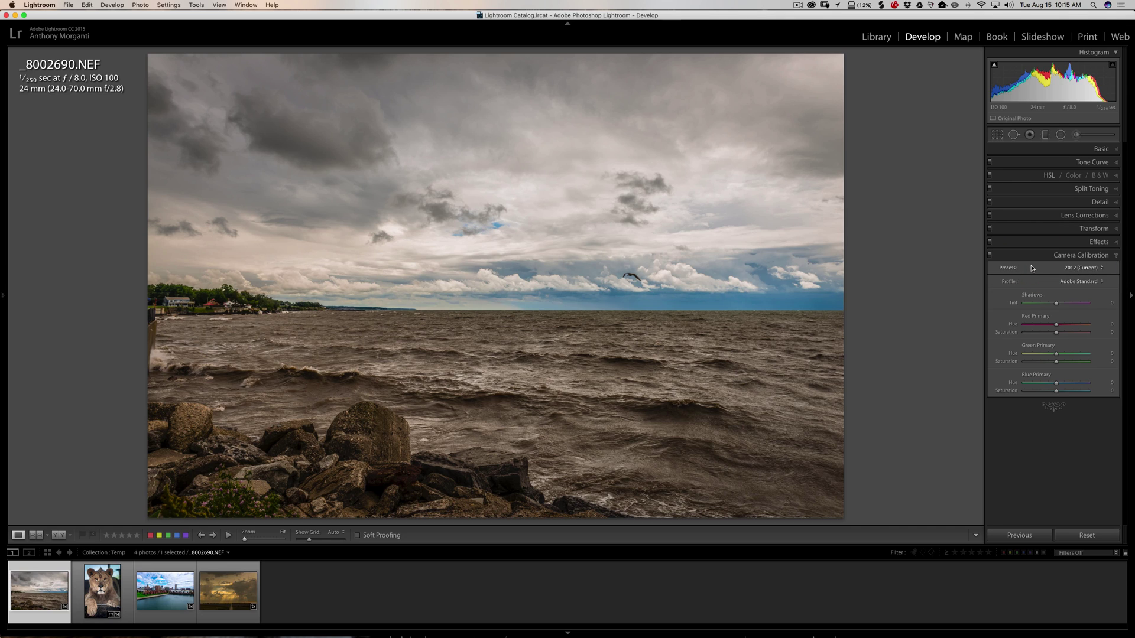
click(1100, 149)
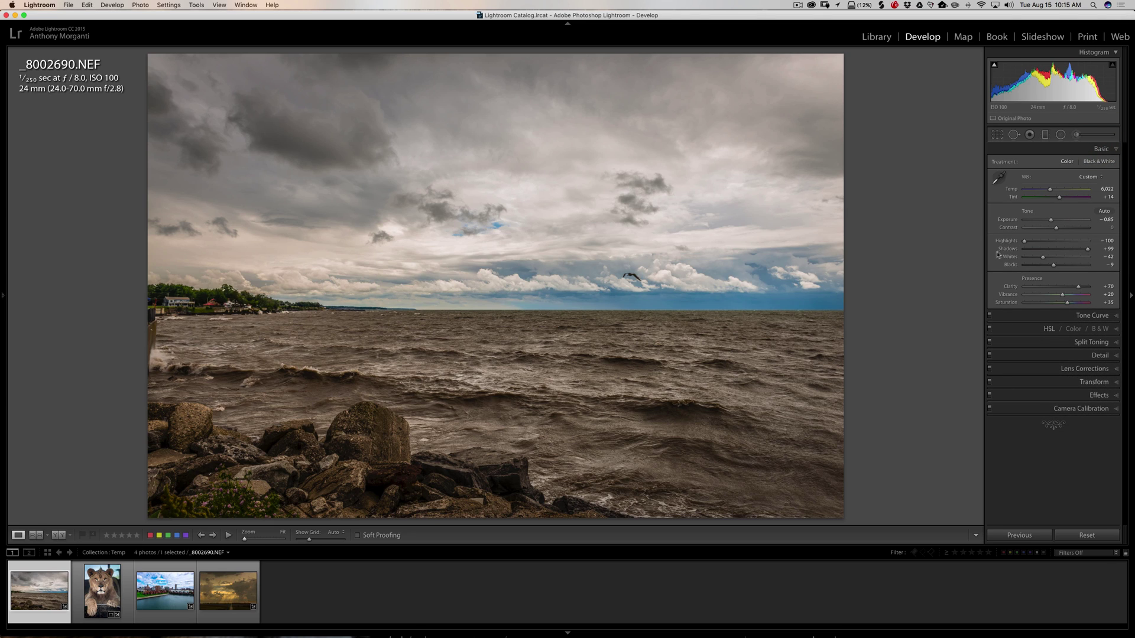
Collapse Basic, briefly expand Camera Calibration to review its settings, then collapse it.
click(1097, 149)
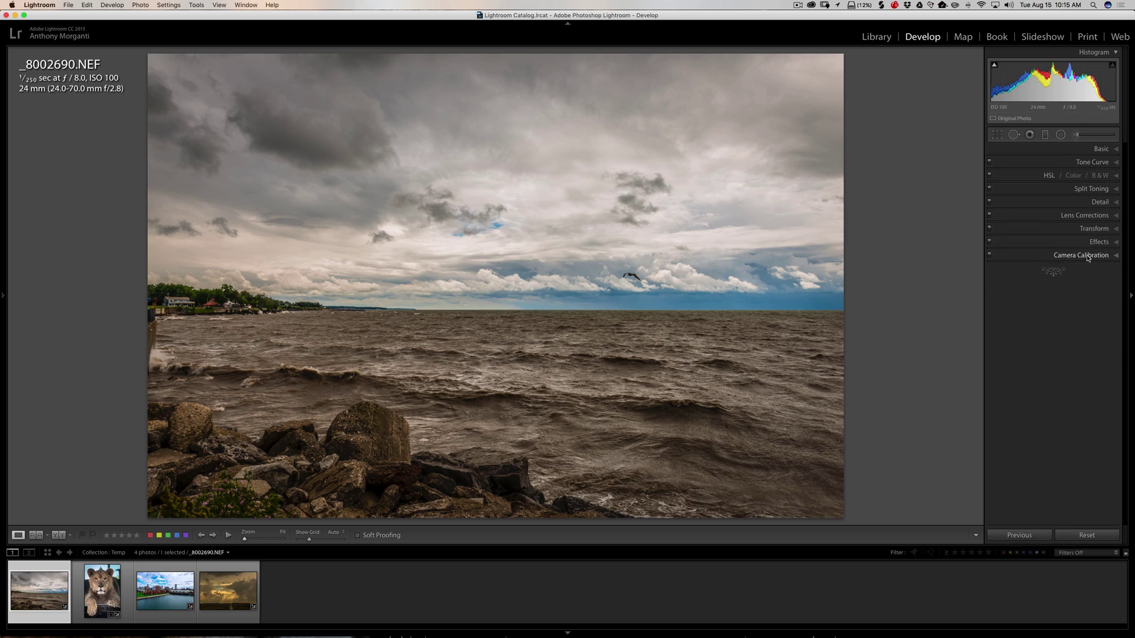
click(1094, 255)
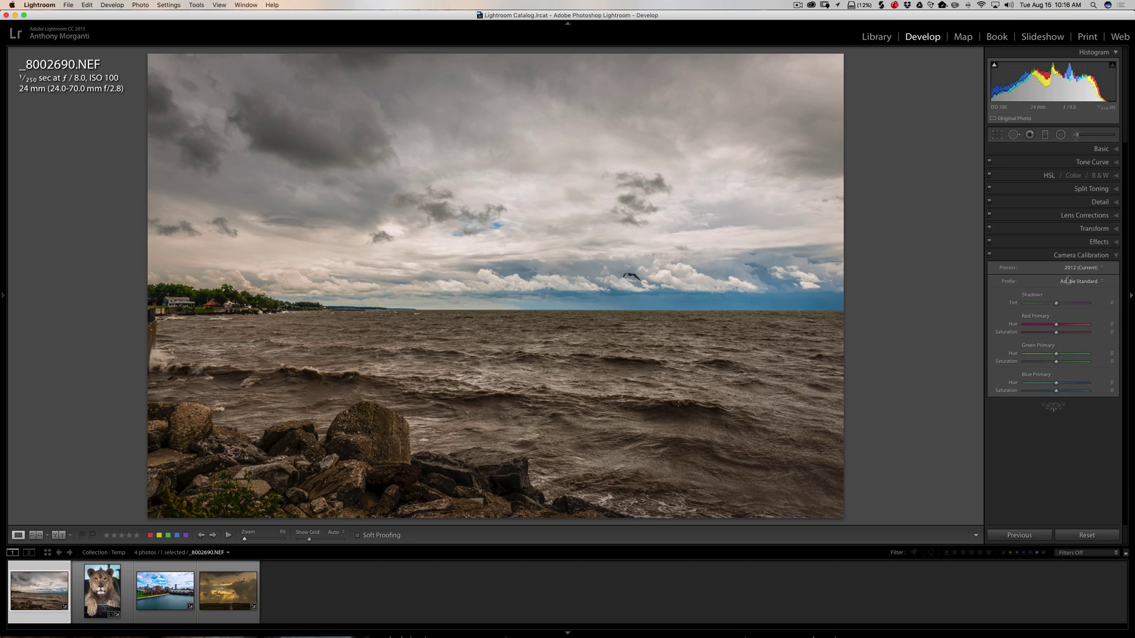
click(1074, 257)
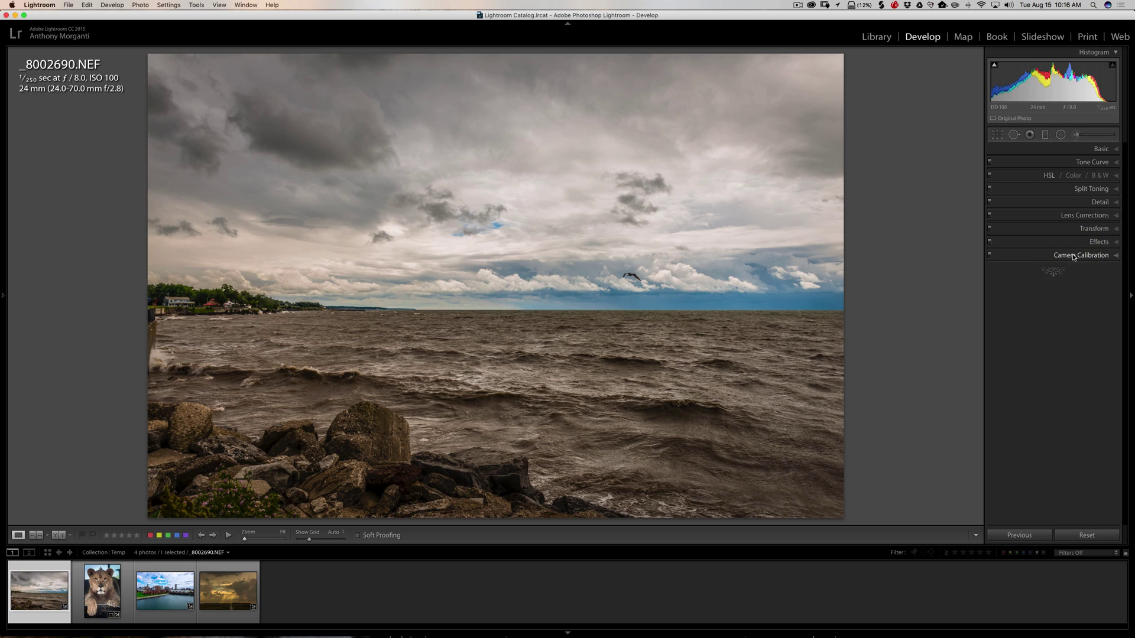
click(1074, 257)
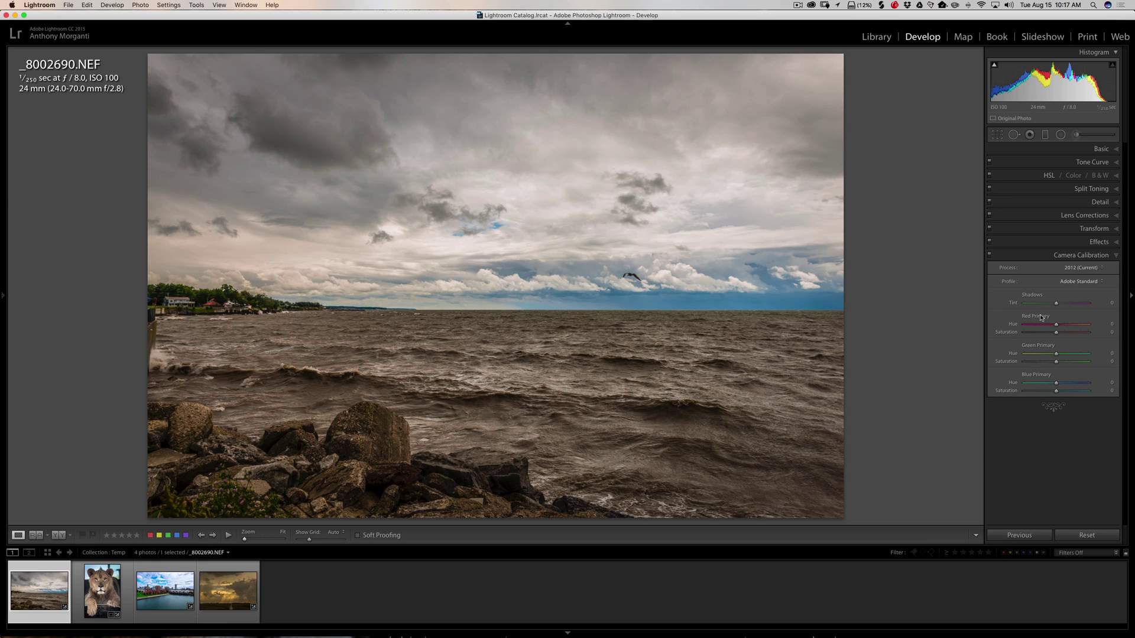
click(1069, 255)
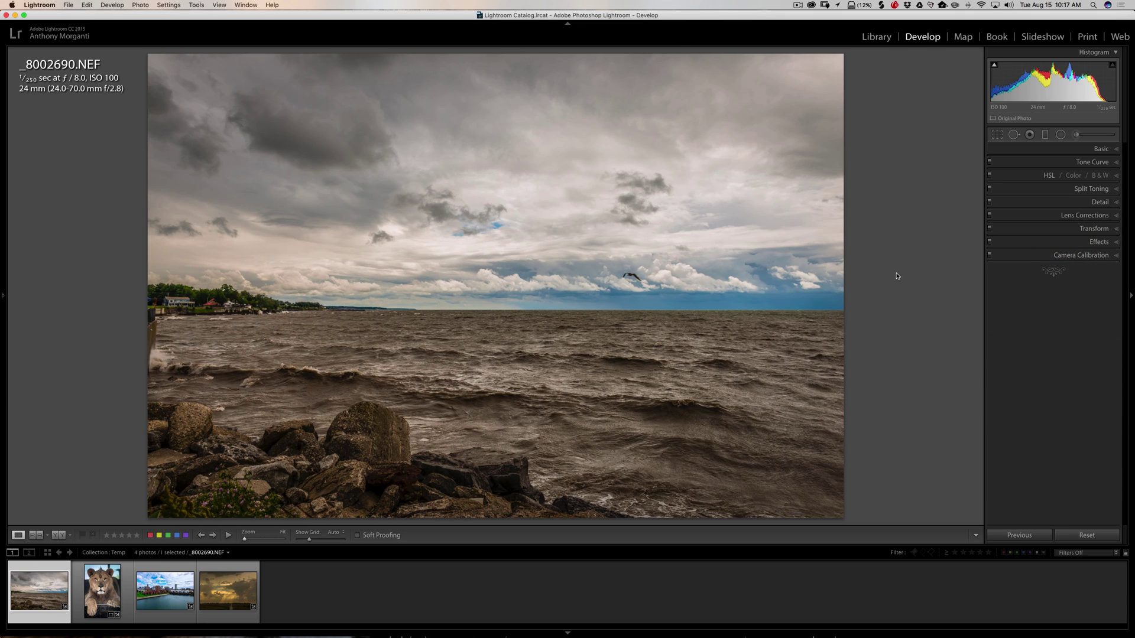